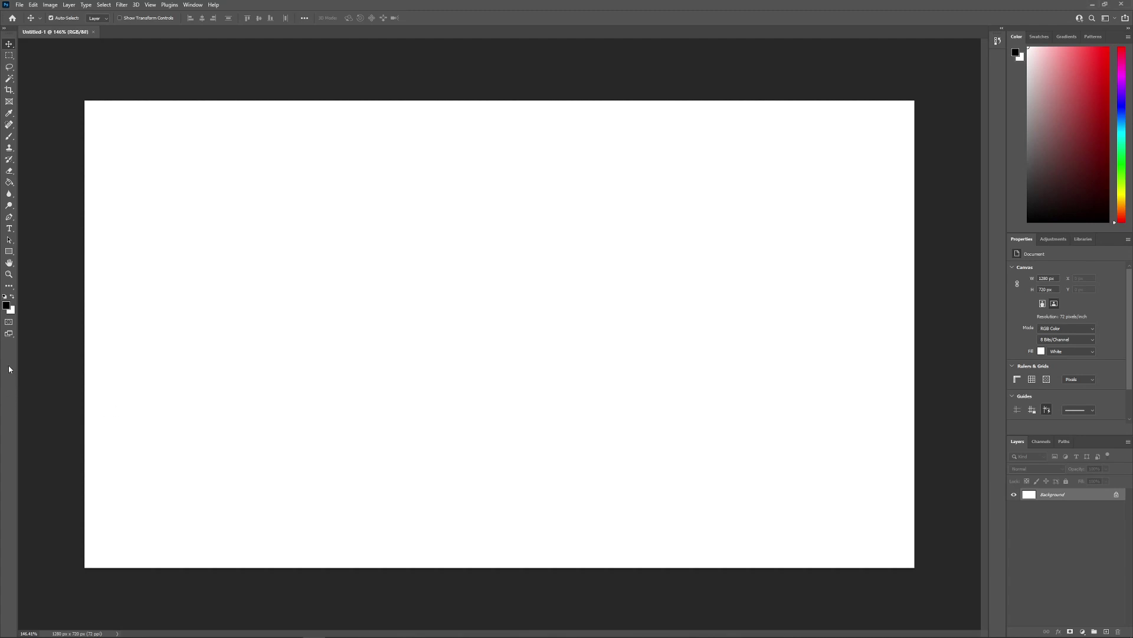
- Pick a bright blue foreground colour in the Color Picker and accept it
click(8, 306)
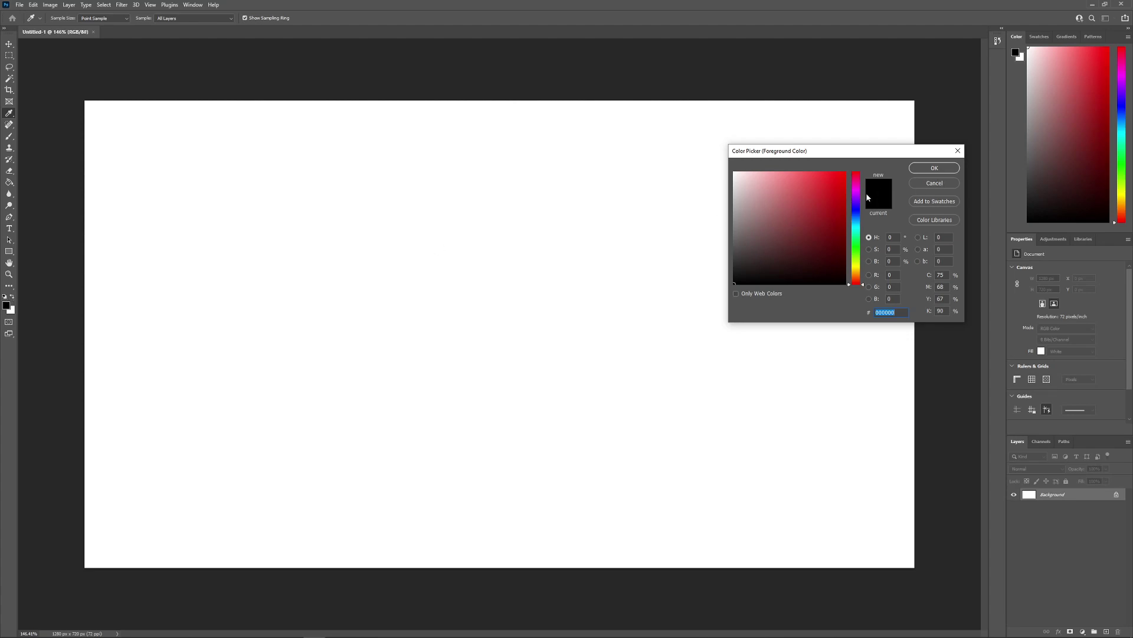
drag(855, 222, 862, 223)
click(823, 197)
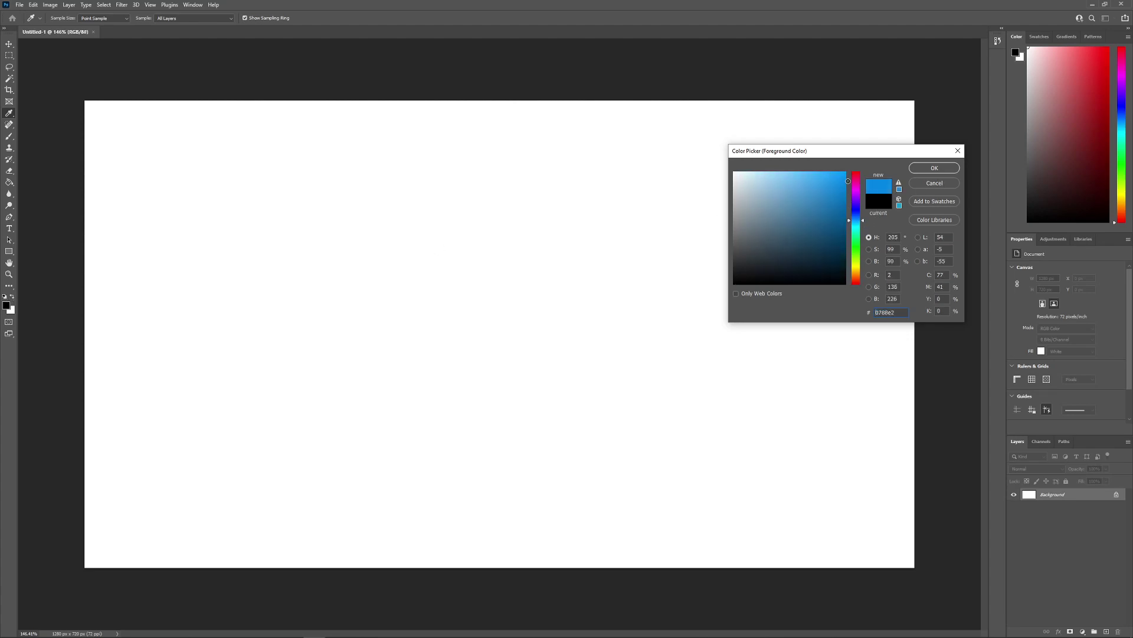
click(933, 169)
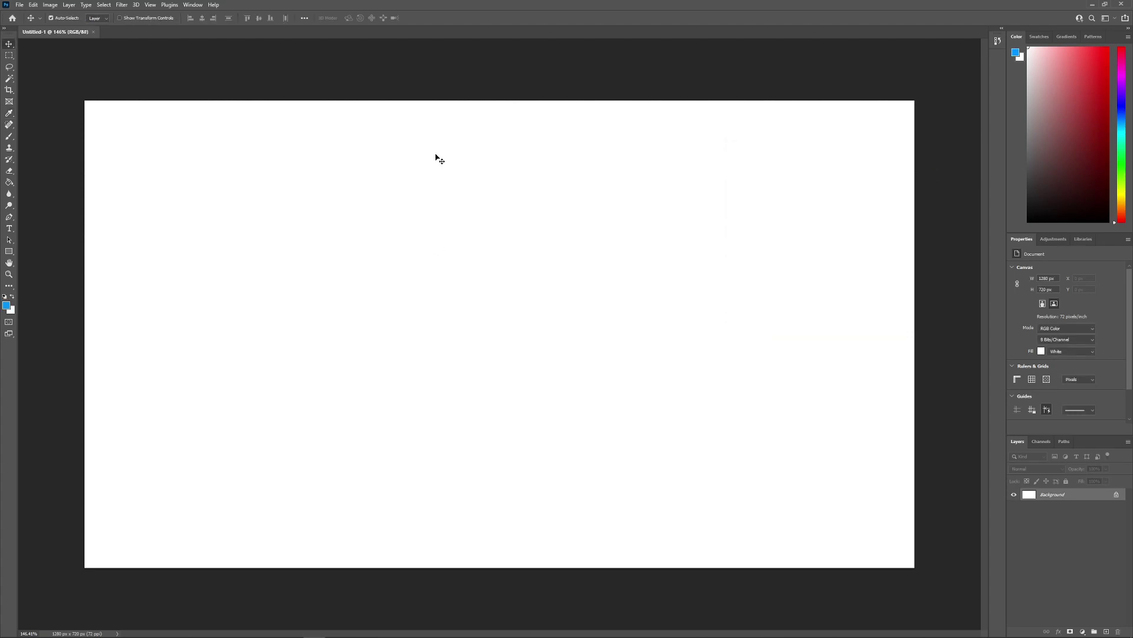
- Add a type layer reading 'Outline Text' on the canvas and select all its text
click(10, 228)
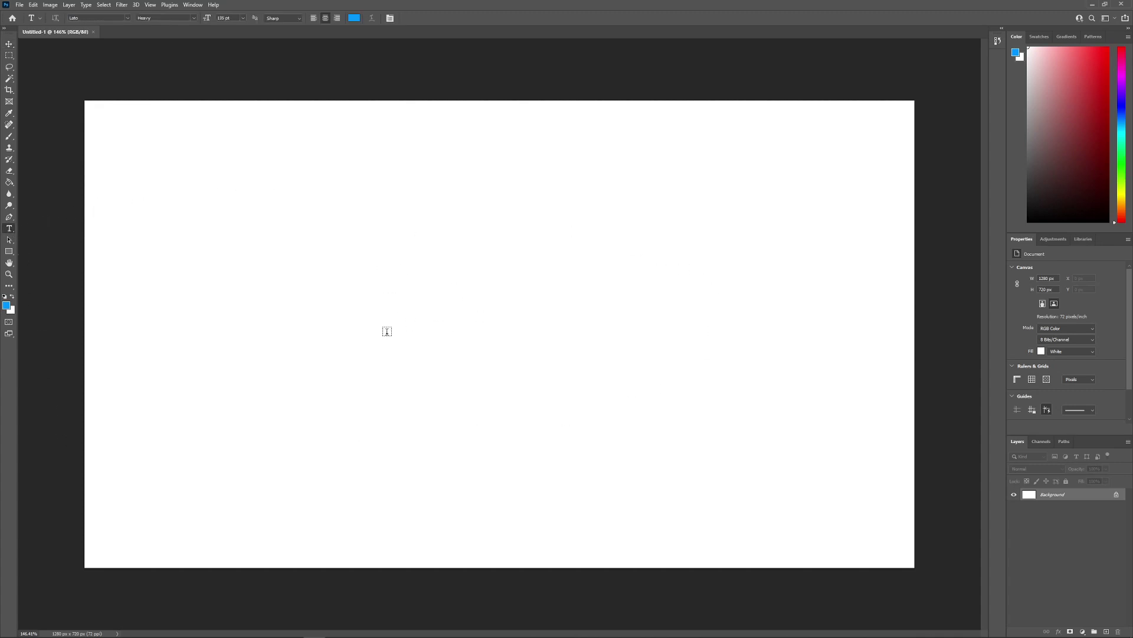
click(364, 307)
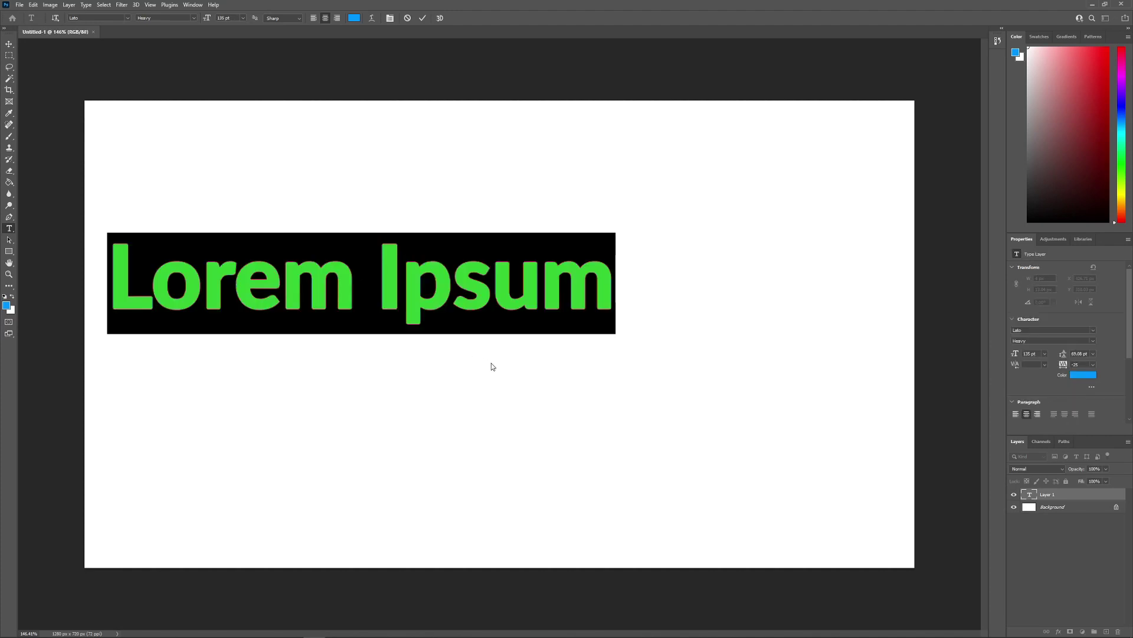
text(Outli)
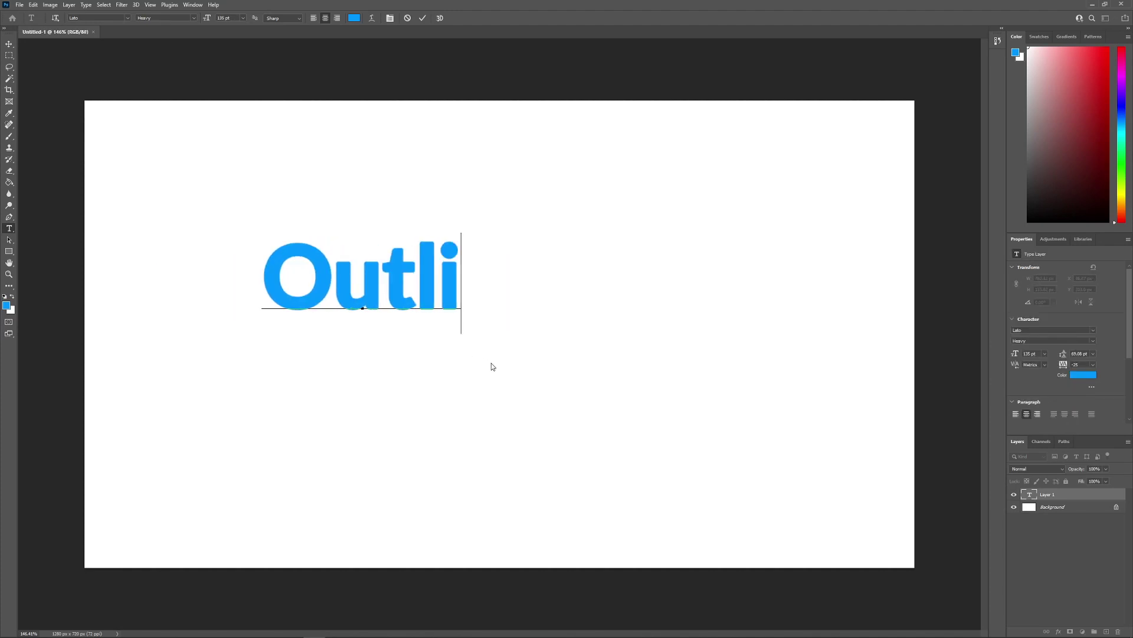
text(ne Text)
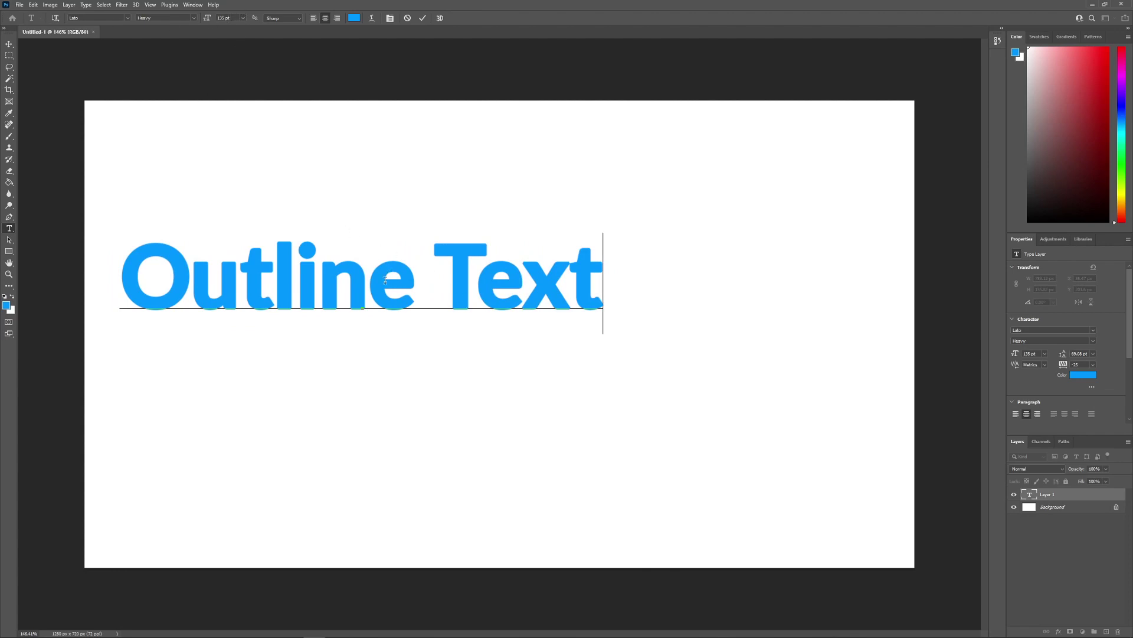
key(ctrl+a)
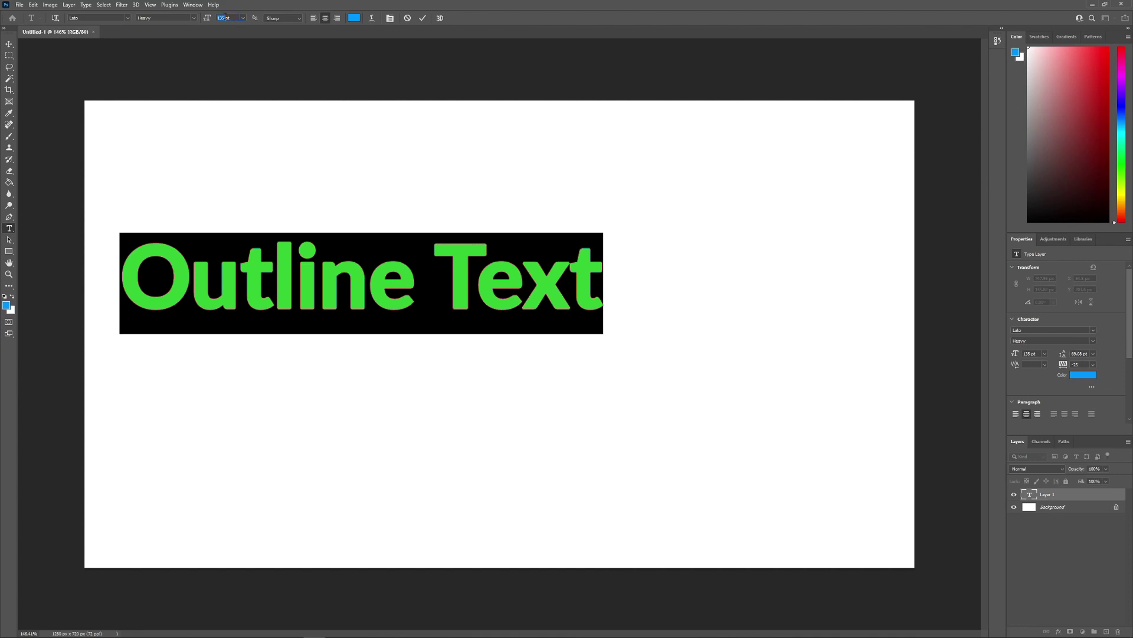
text(1)
- Shrink the text to 110 pt, keeping the current font family
key(Down)
key(Down)
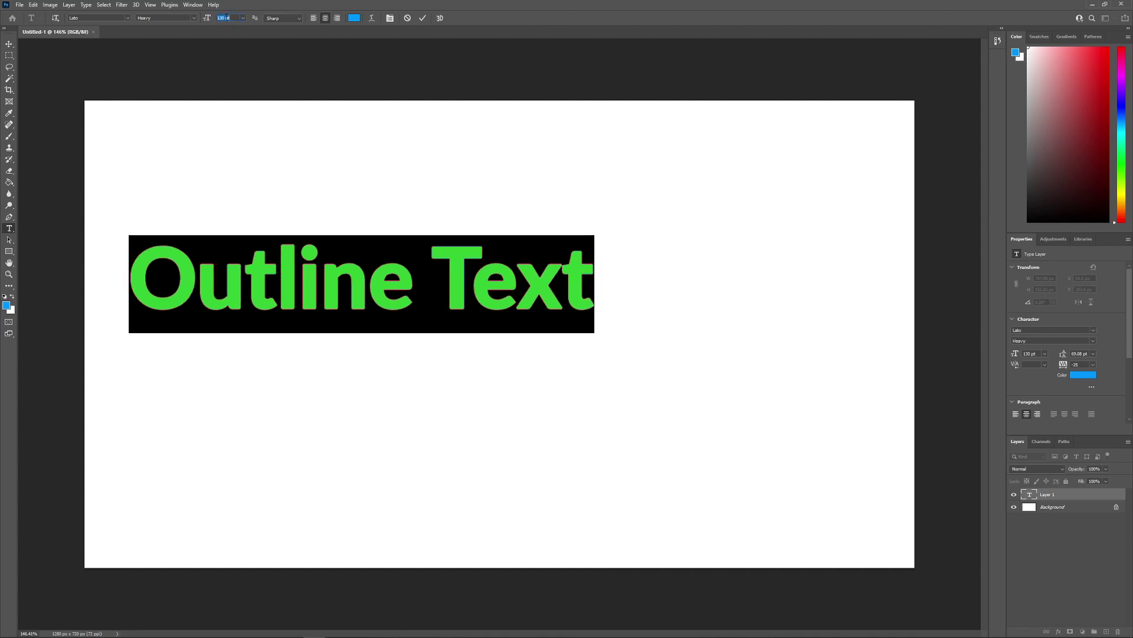
key(Down)
key(Down)
key(Down)
key(Down)
key(Down)
key(Down)
key(Up)
key(Up)
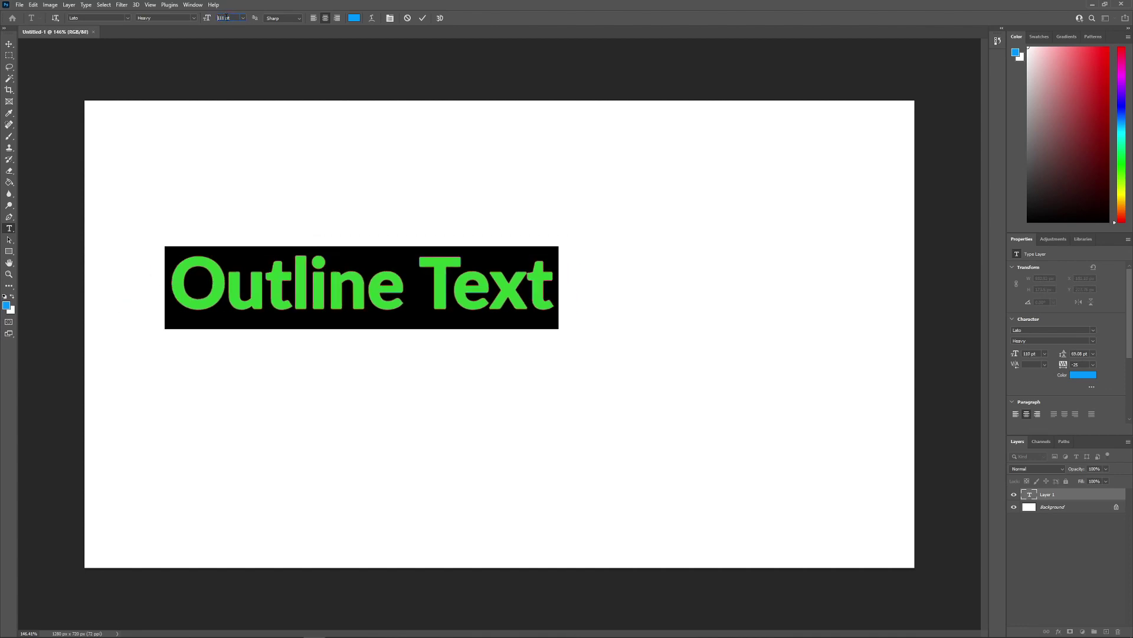
key(Up)
key(Up)
key(Up)
key(Up)
key(Up)
key(Up)
key(Up)
key(Up)
key(Down)
key(Down)
key(Down)
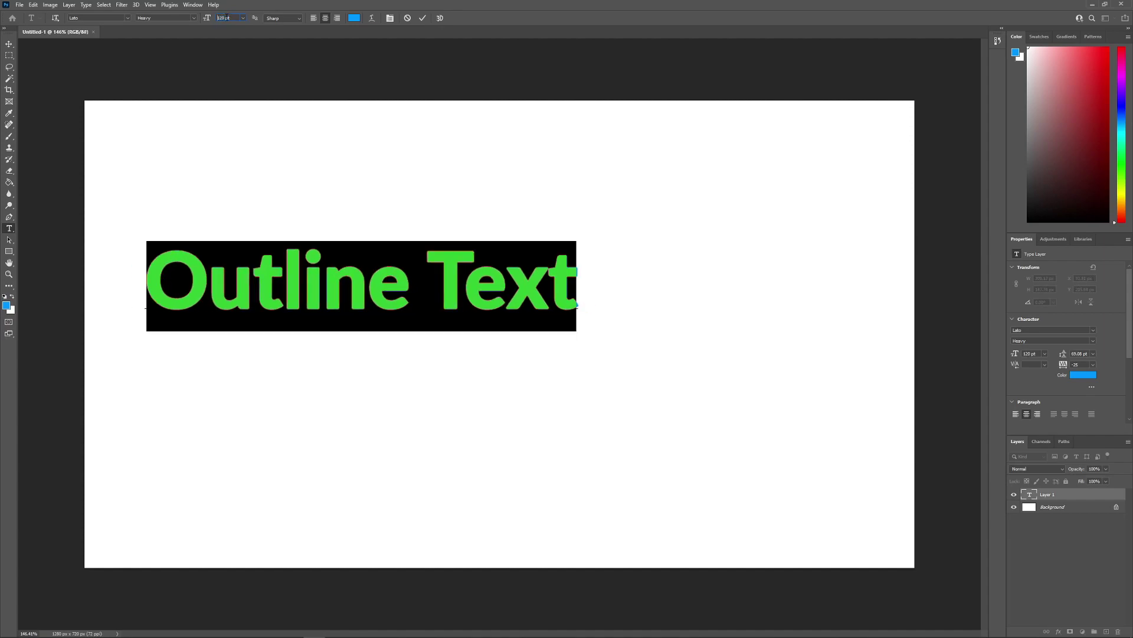
key(Down)
key(Down)
key(Down)
key(Down)
key(Down)
key(Down)
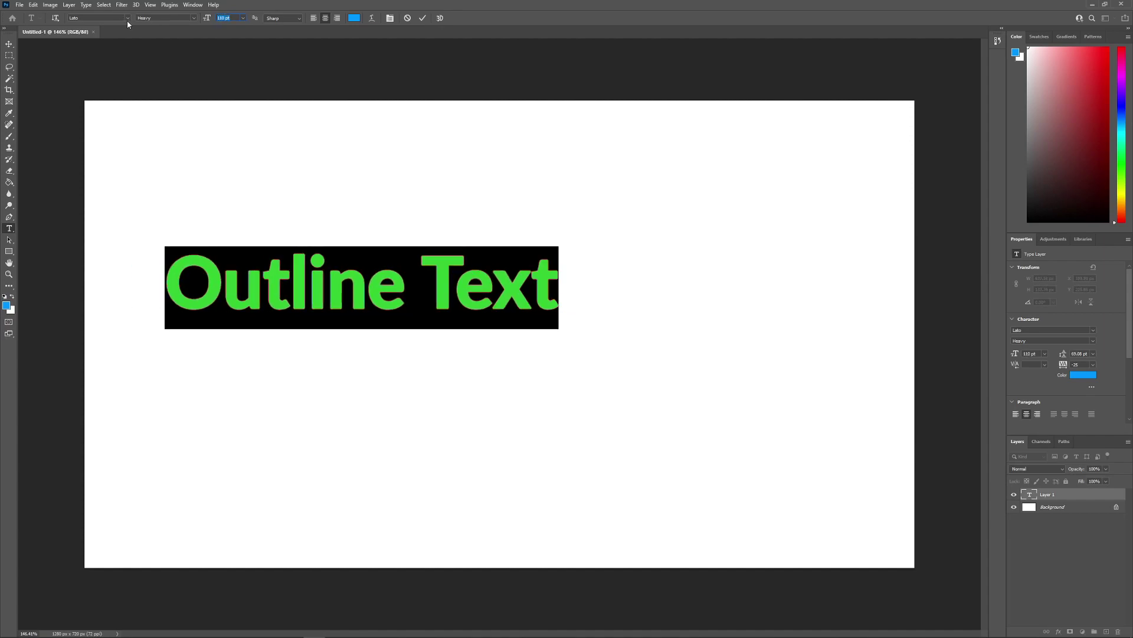
click(128, 18)
click(128, 19)
- Commit the 'Outline Text' type and drag it to the canvas centre
click(9, 43)
drag(373, 297, 469, 339)
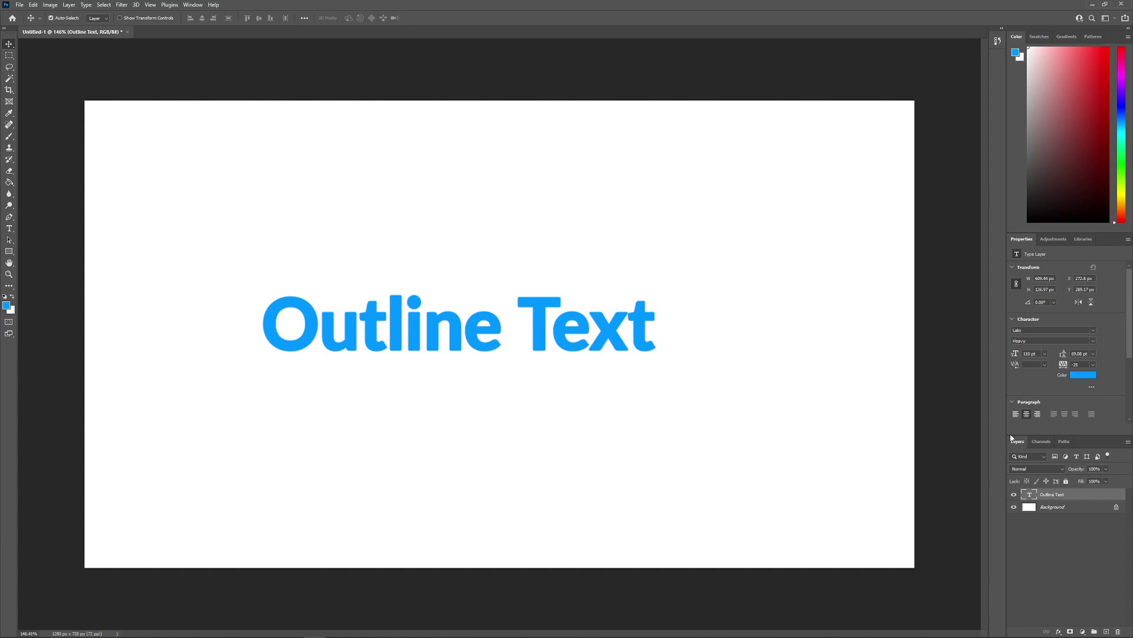
- Bring up the Blending Options for the Outline Text layer from its layer context menu
right_click(1044, 494)
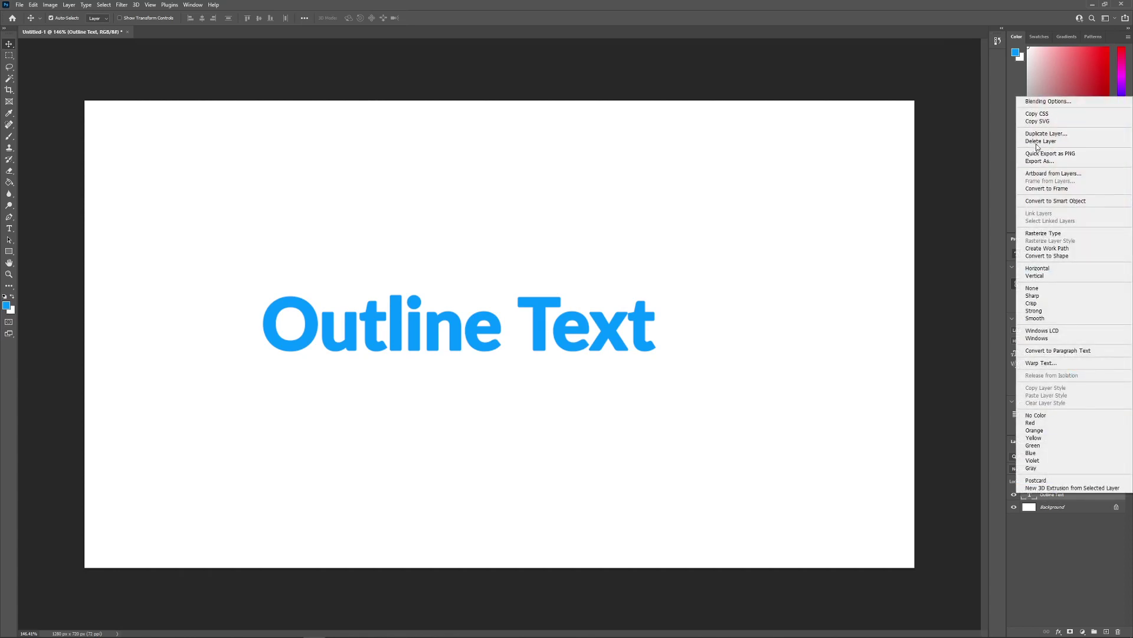
key(Escape)
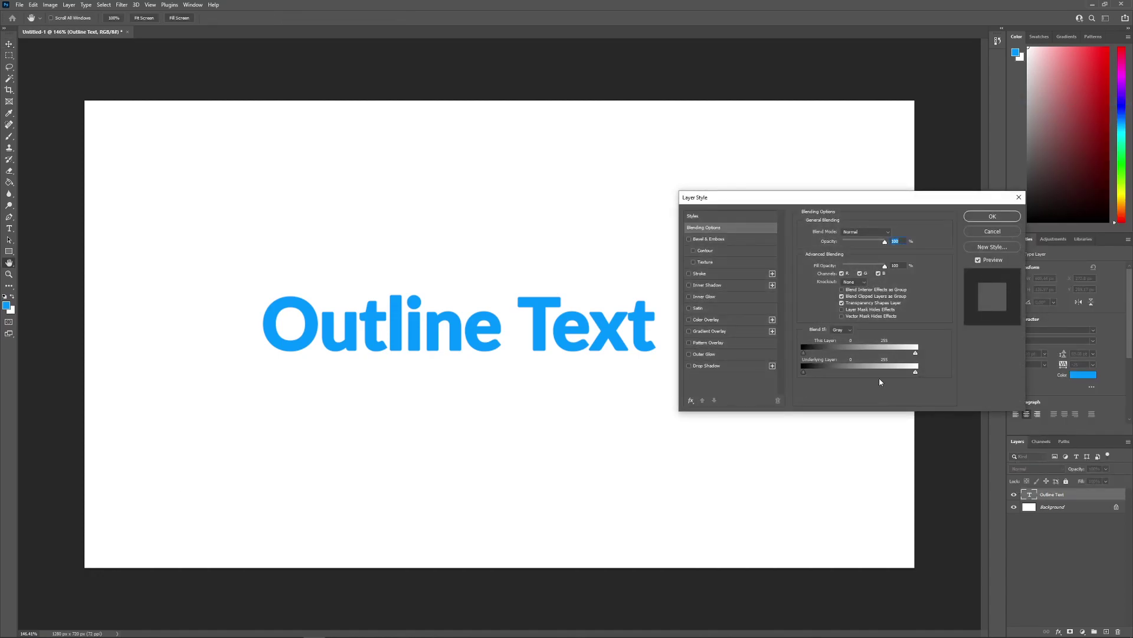
- Enable the Stroke effect to outline the blue letters in black
click(699, 274)
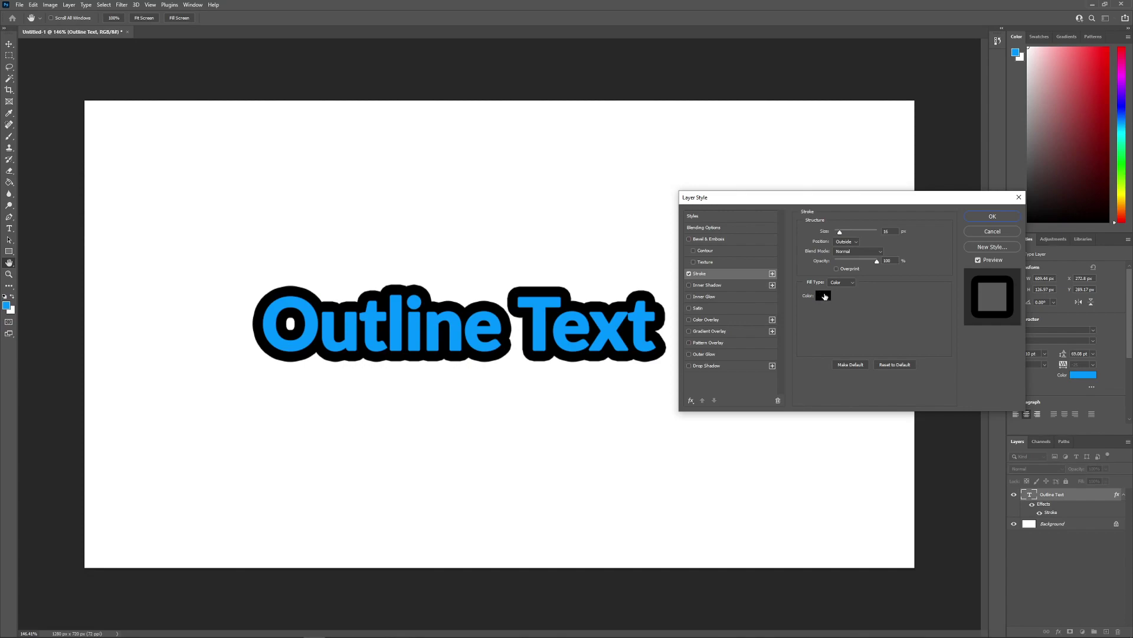
click(825, 296)
drag(818, 249, 815, 182)
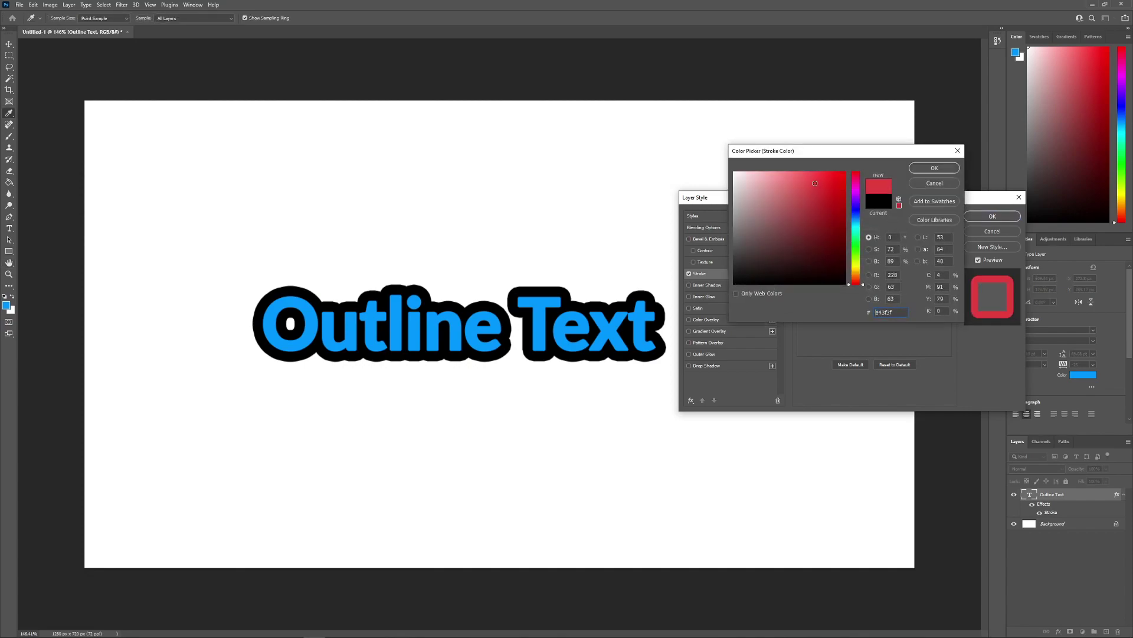
mouse_move(860, 228)
mouse_down()
mouse_move(857, 198)
mouse_move(697, 308)
mouse_up()
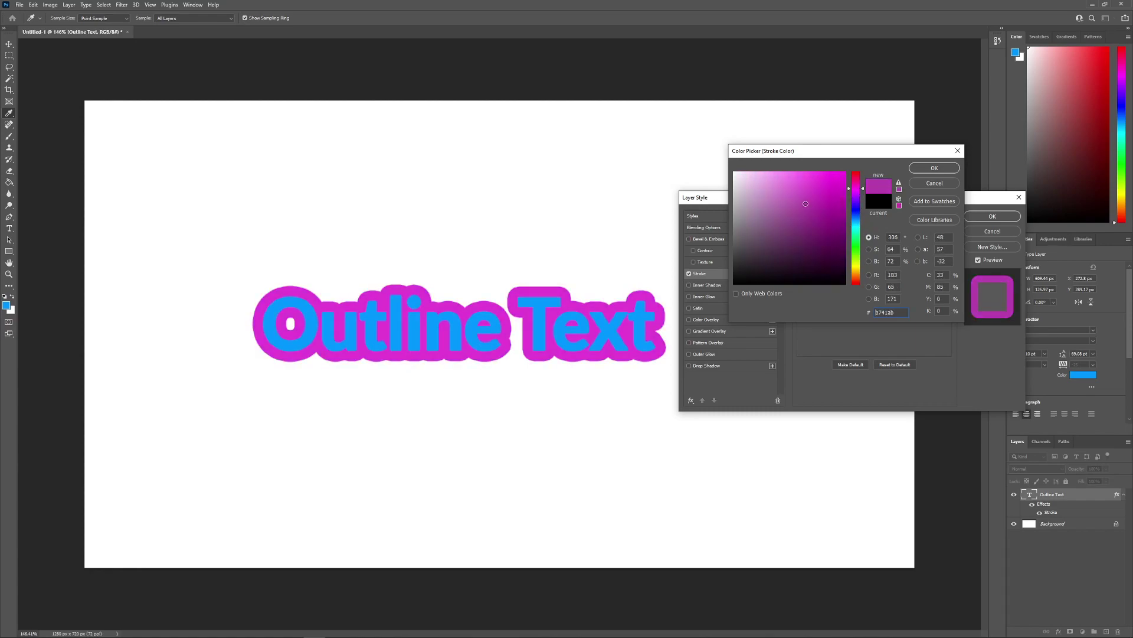
click(934, 167)
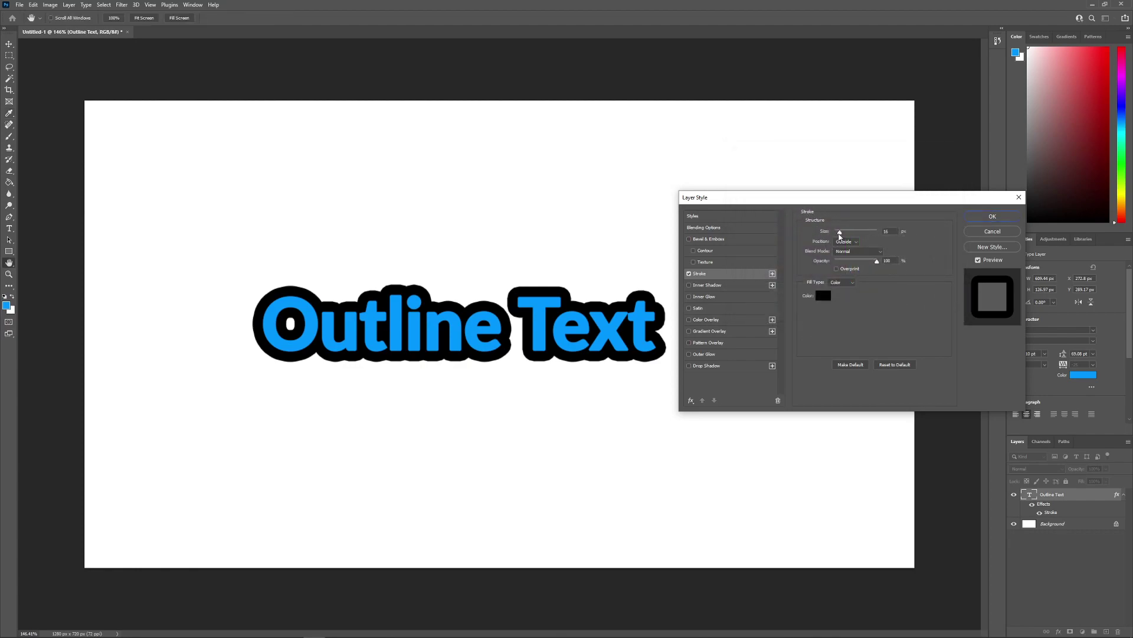
- Try different stroke sizes and the Inside and Center positions
drag(839, 234, 839, 233)
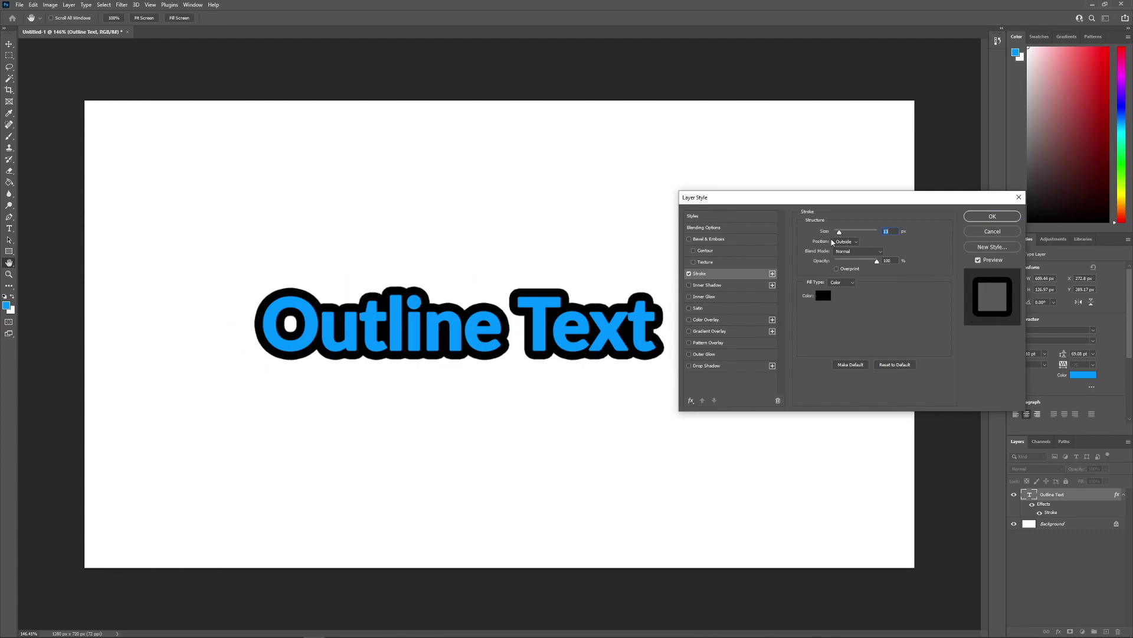
click(844, 241)
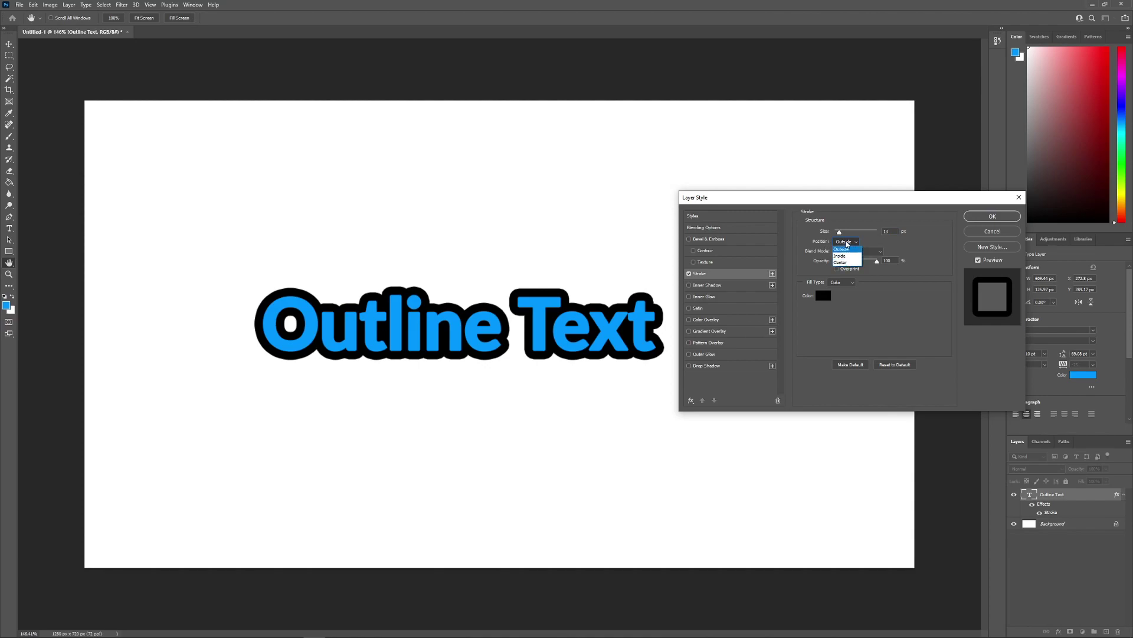
click(867, 241)
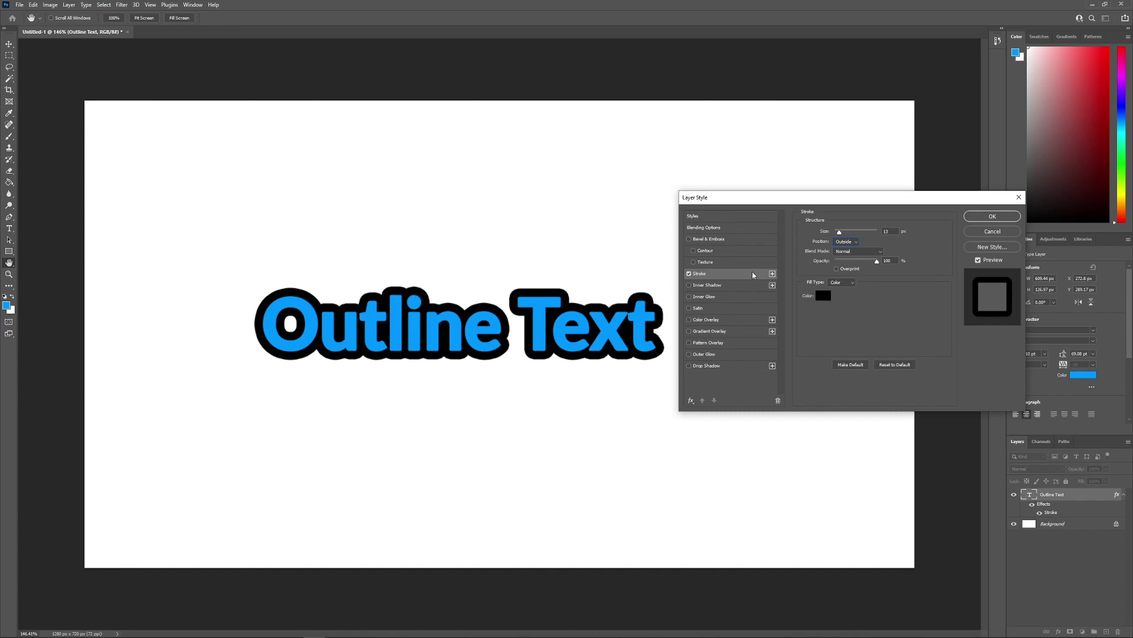
click(865, 243)
click(848, 254)
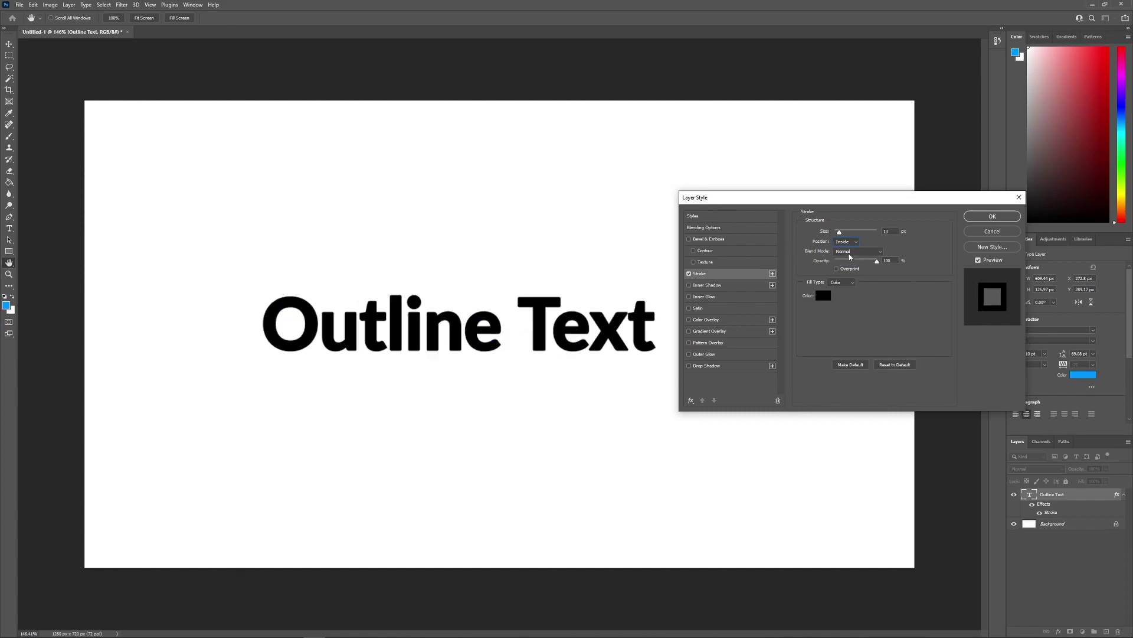
drag(840, 233, 836, 235)
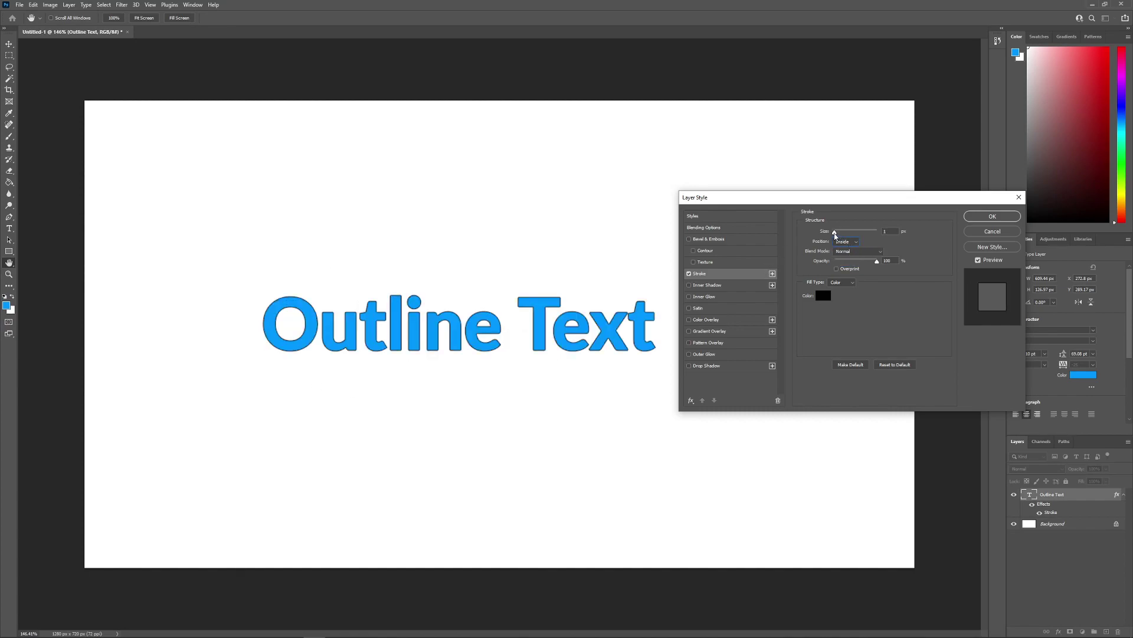
click(854, 242)
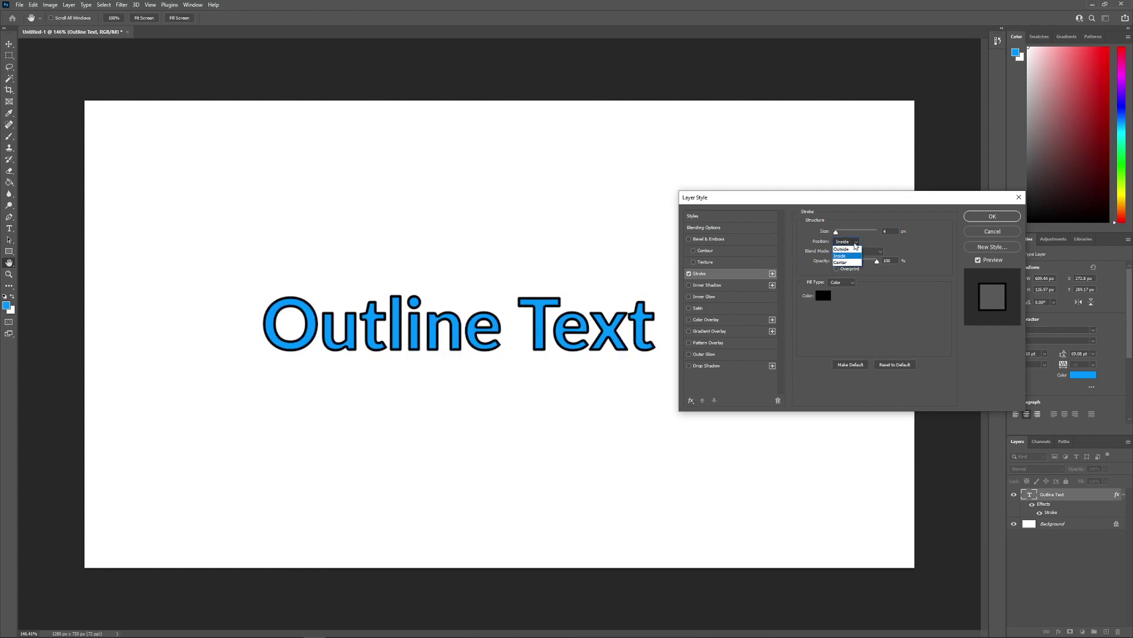
click(840, 262)
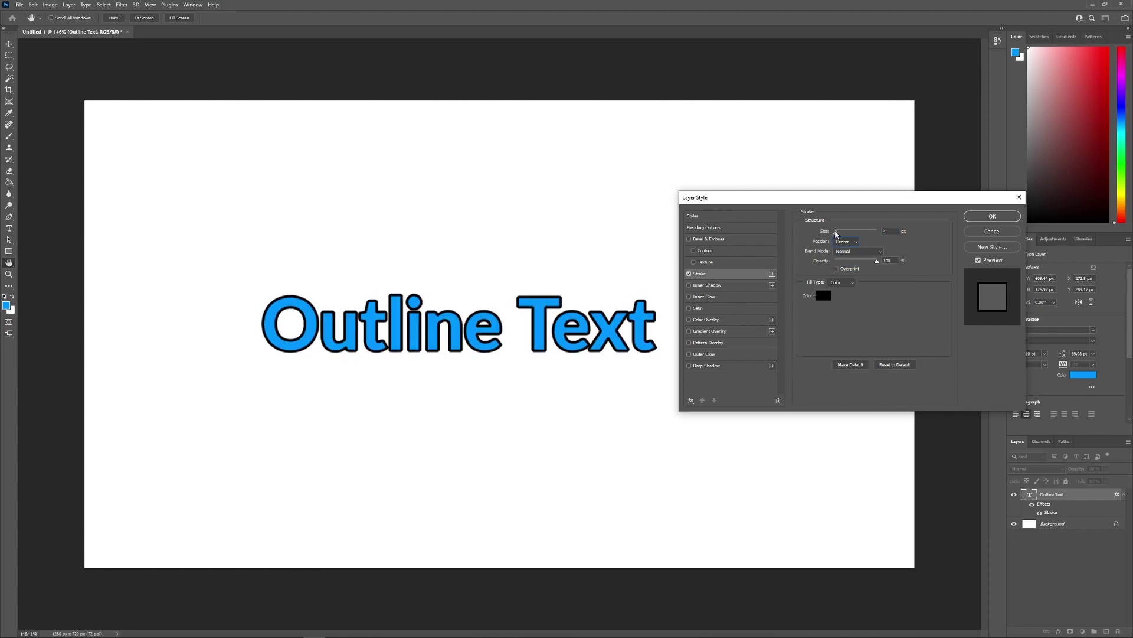
- Set the black stroke to Outside with a thicker size and confirm it
drag(835, 232, 836, 233)
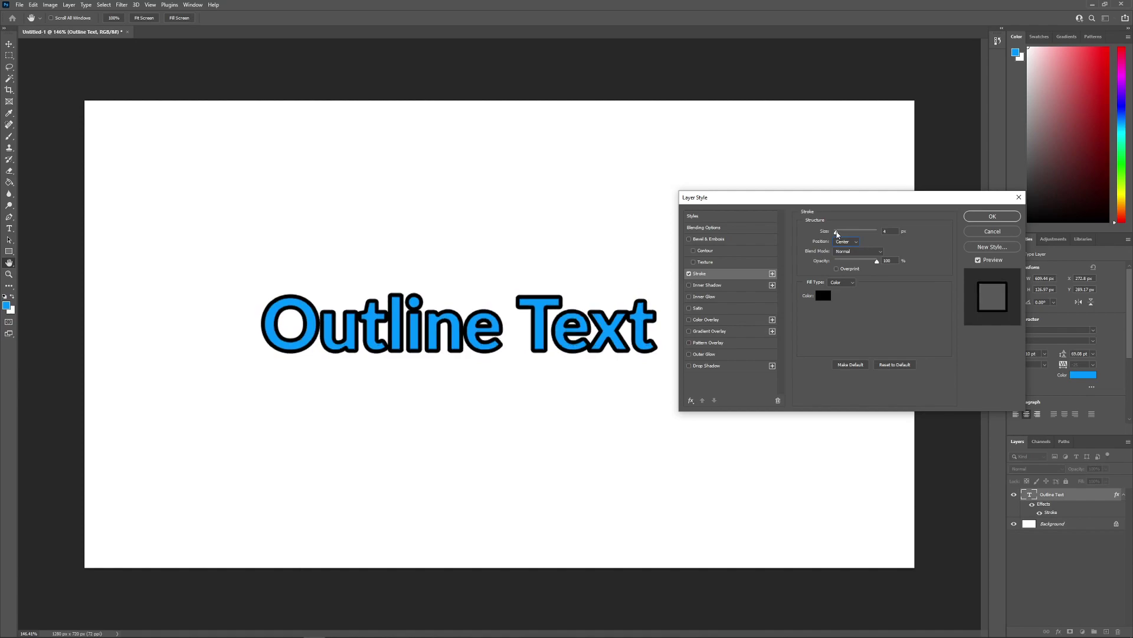
drag(836, 233, 838, 233)
click(852, 242)
click(852, 242)
click(841, 246)
drag(837, 232, 839, 232)
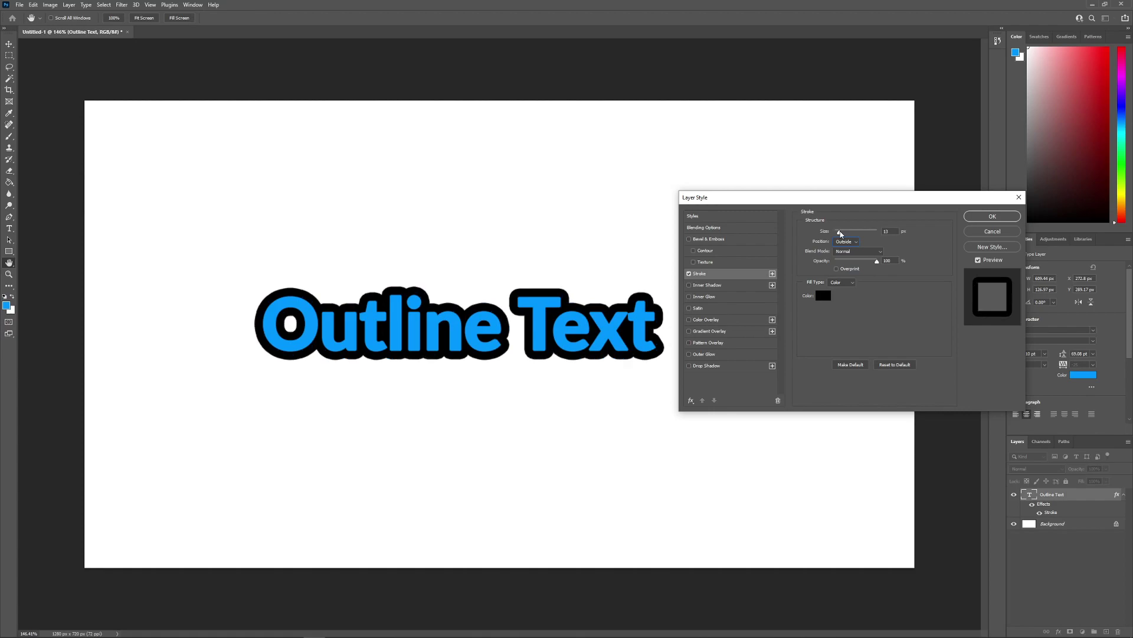
click(991, 216)
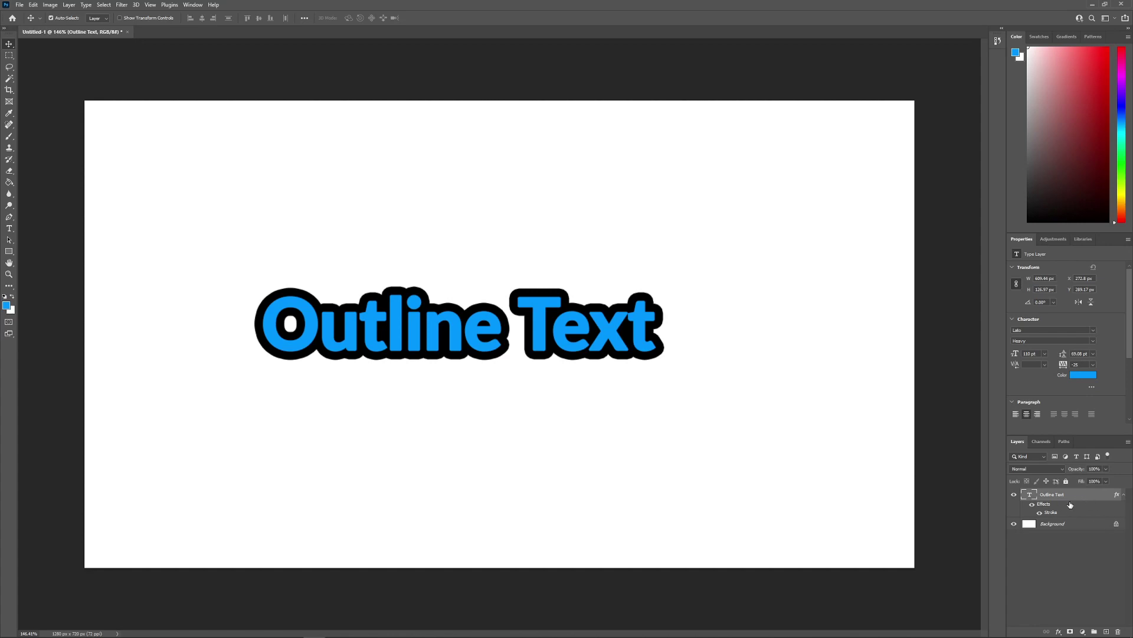
click(1039, 514)
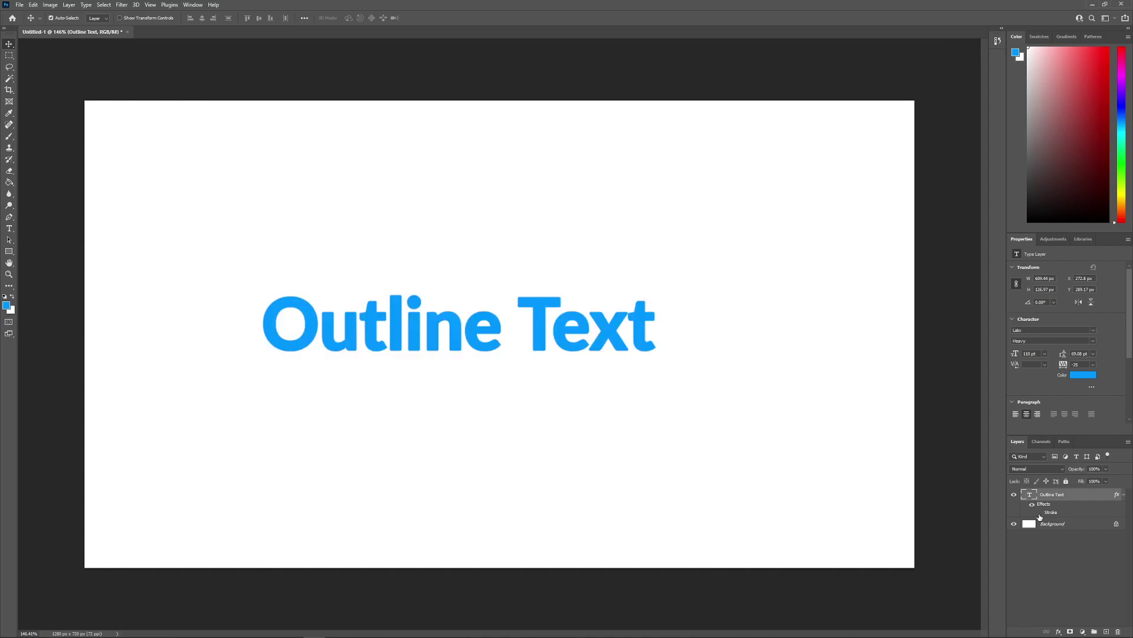
click(1039, 514)
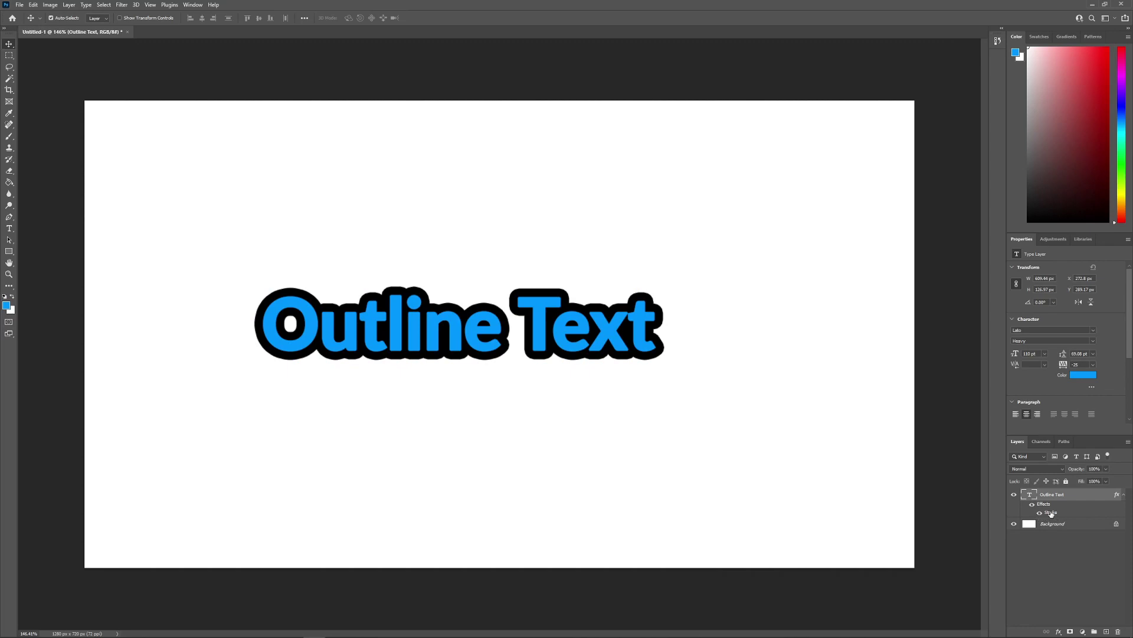
double_click(1050, 515)
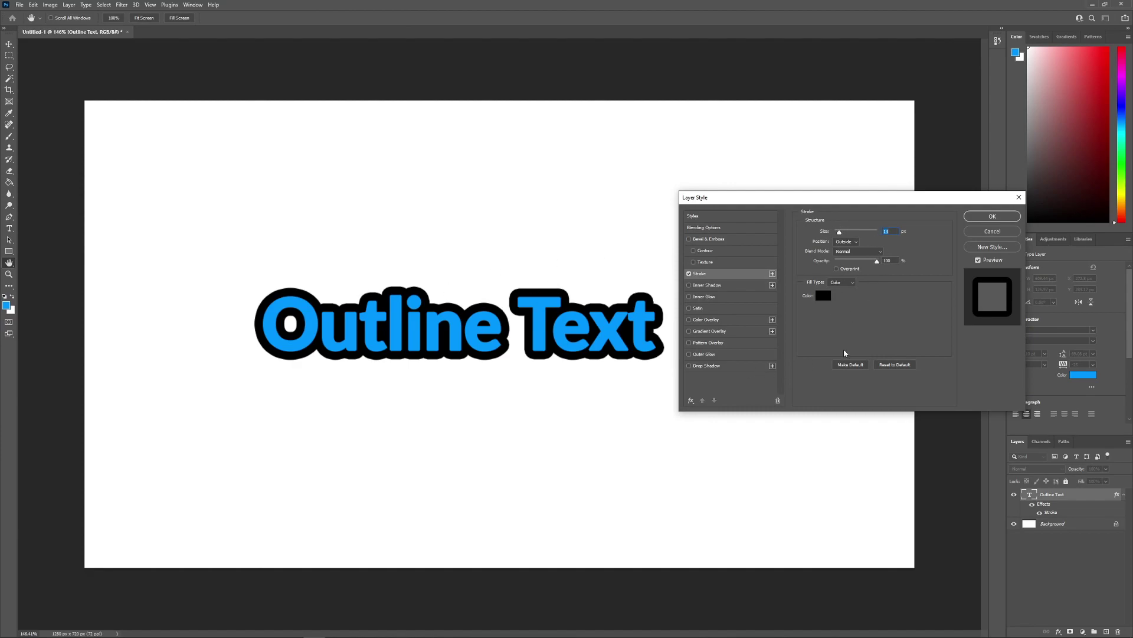
click(1018, 197)
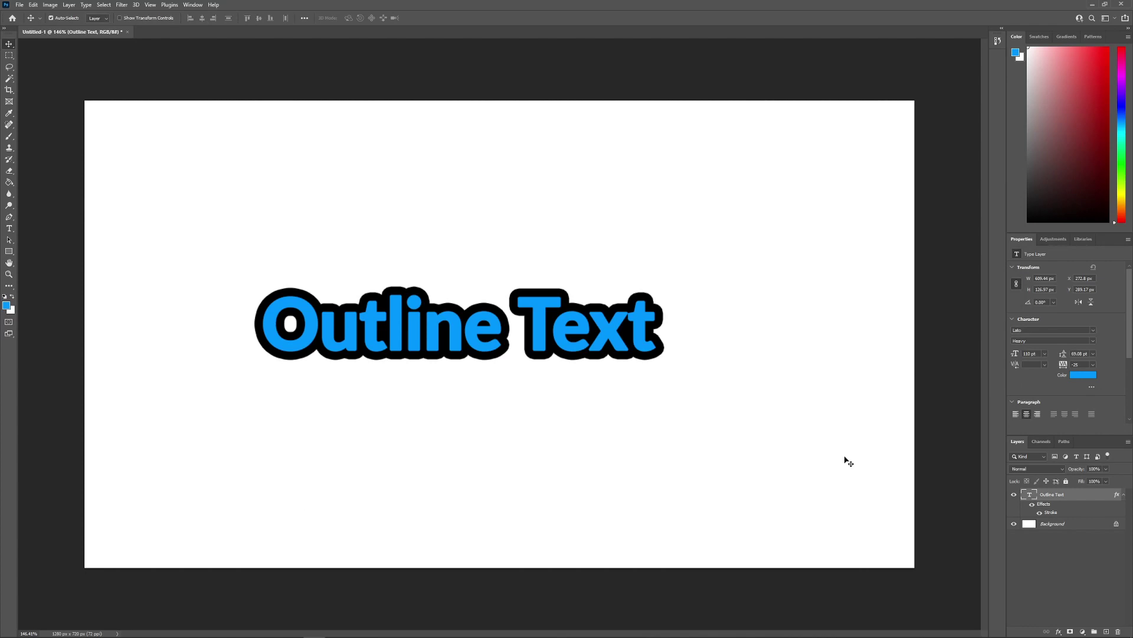
- Reopen the layer's Blending Options and add a second Stroke effect
right_click(1061, 495)
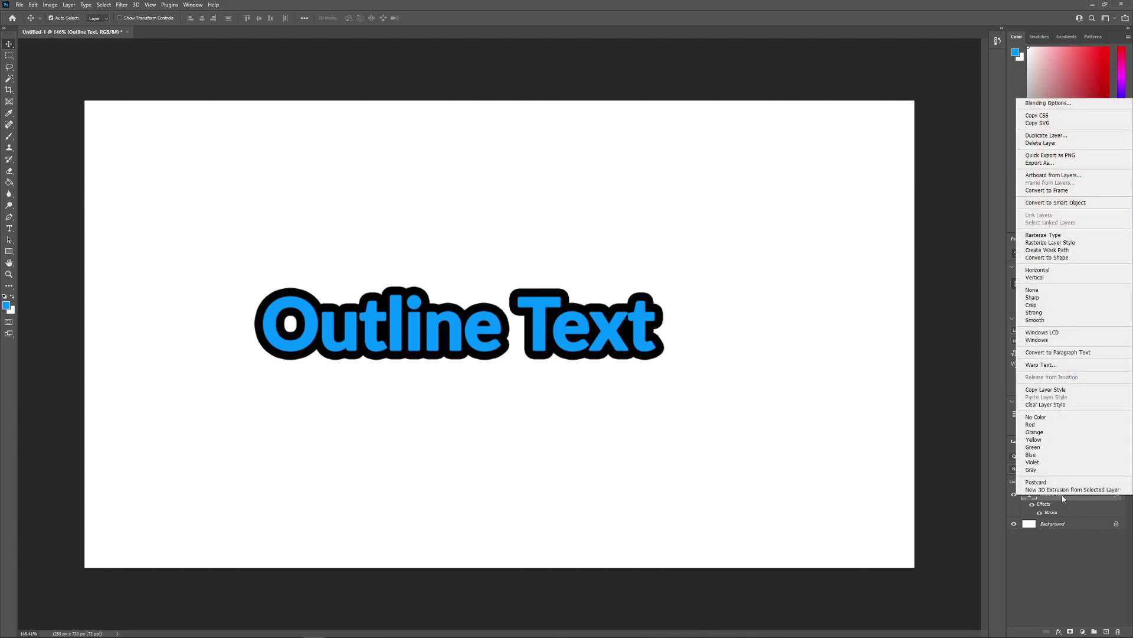
click(1043, 104)
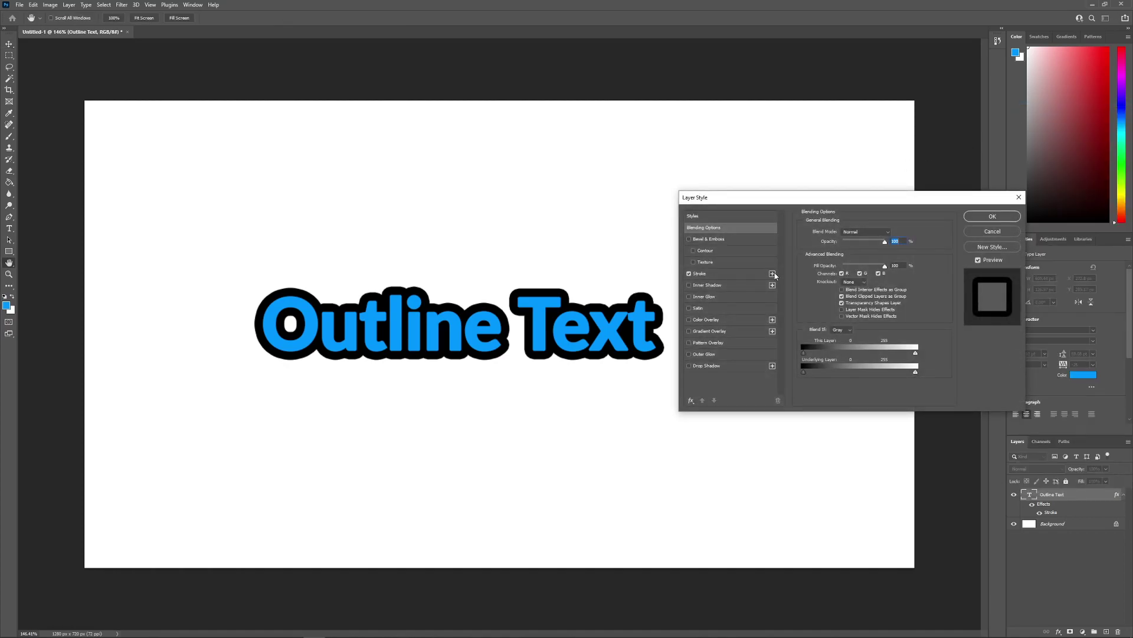
click(772, 273)
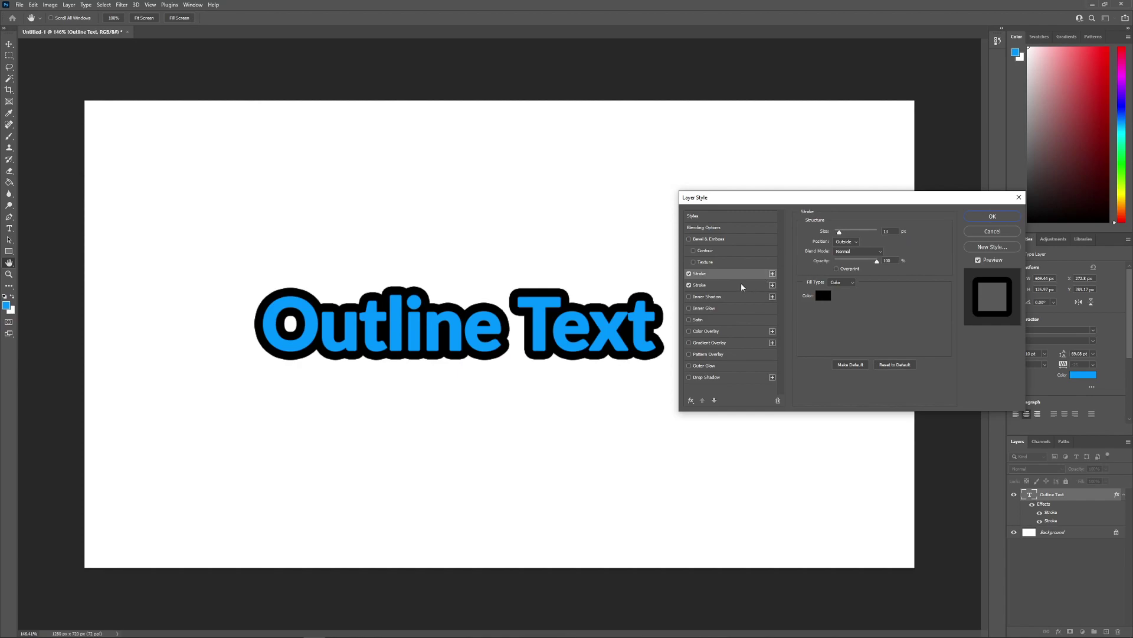
- Make the new stroke white and thinner, then apply the two-stroke style
click(822, 296)
drag(828, 237, 735, 174)
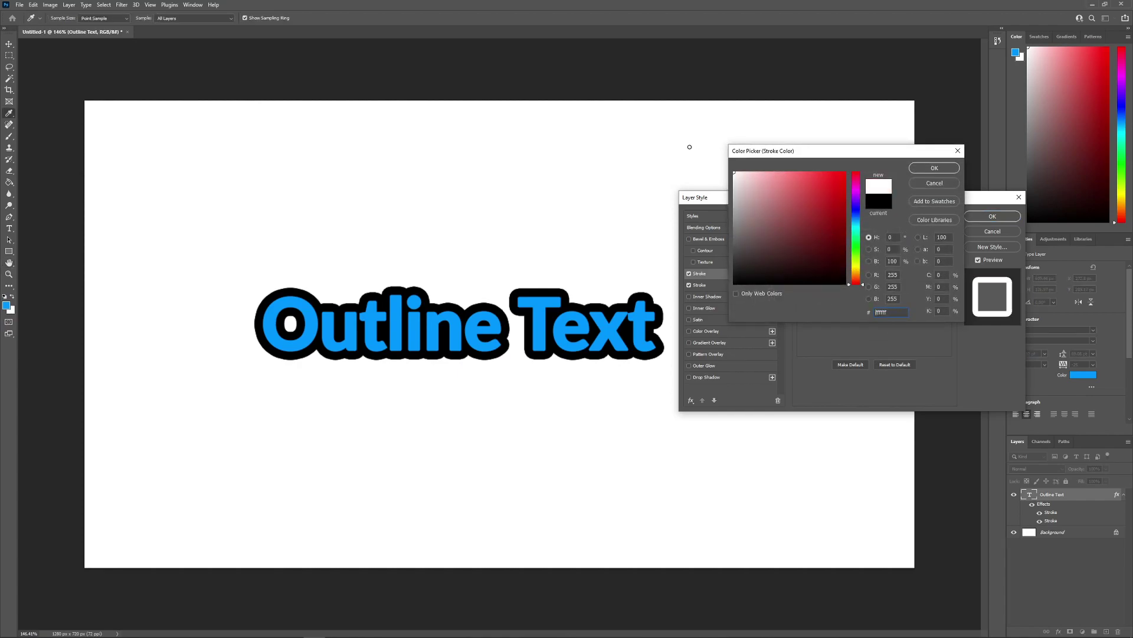
click(925, 171)
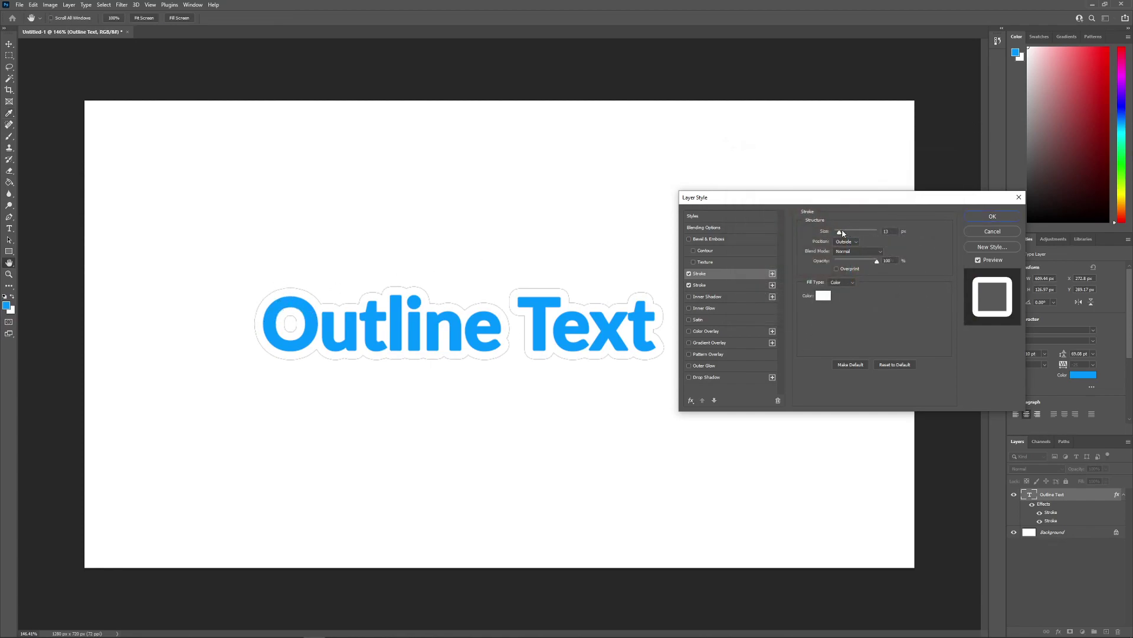
drag(845, 230, 839, 233)
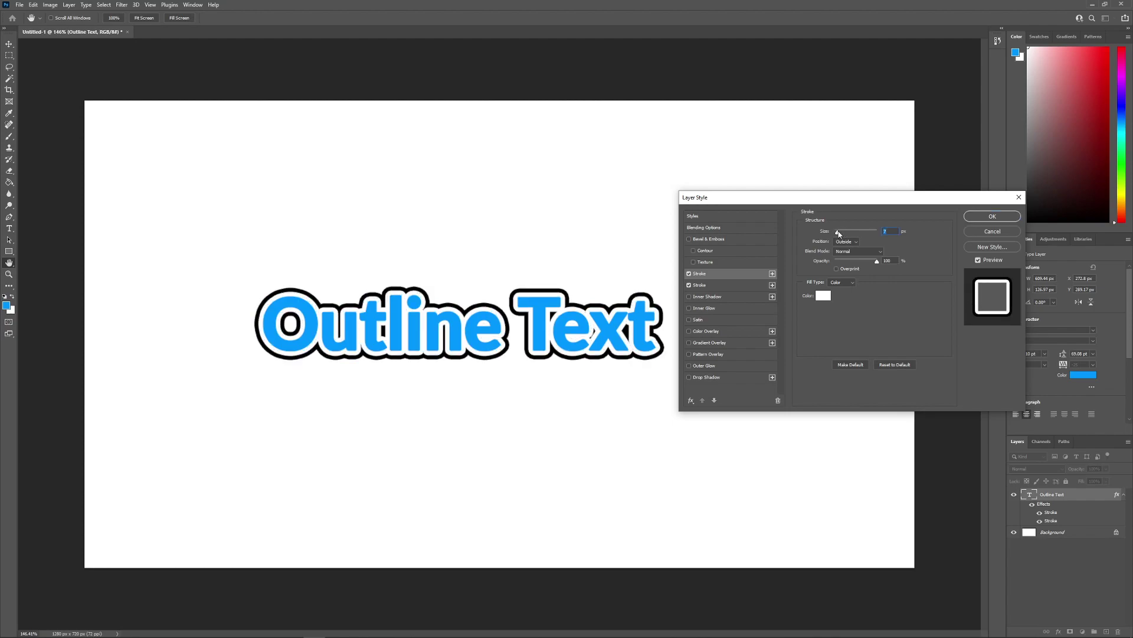
click(1004, 218)
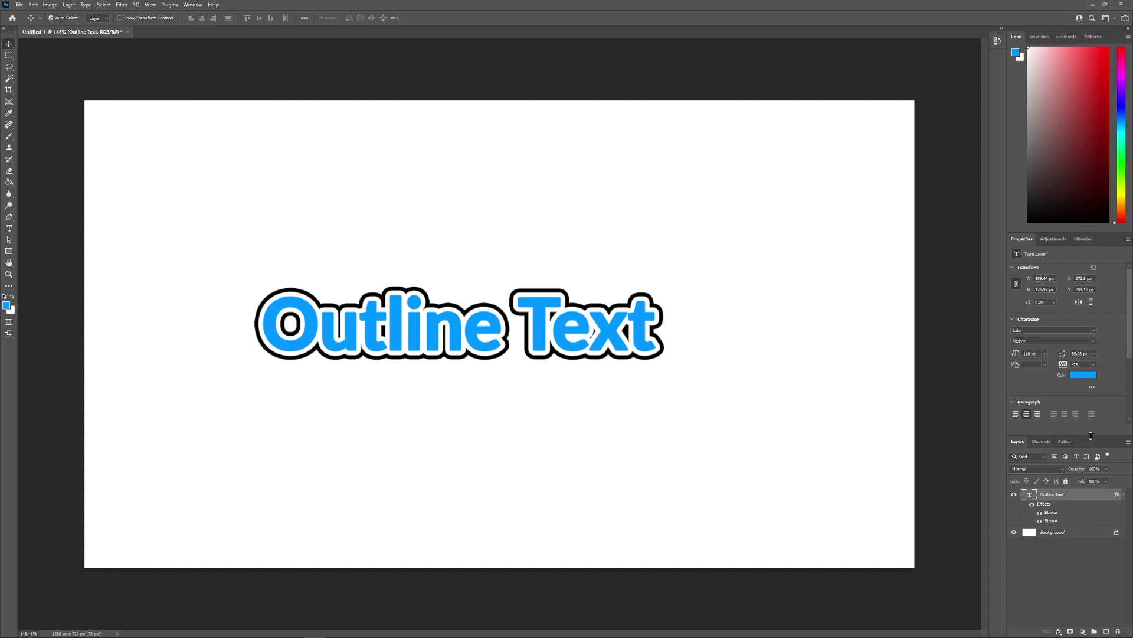
- Recolour the outer stroke from black to a bright, saturated blue
double_click(1051, 521)
click(824, 296)
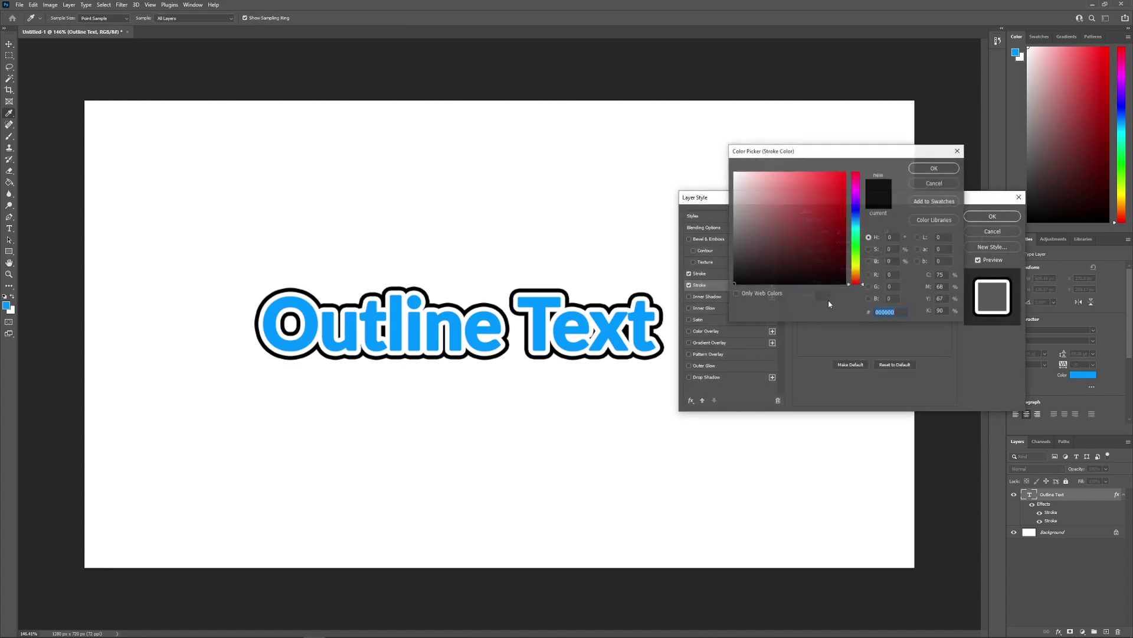
click(860, 218)
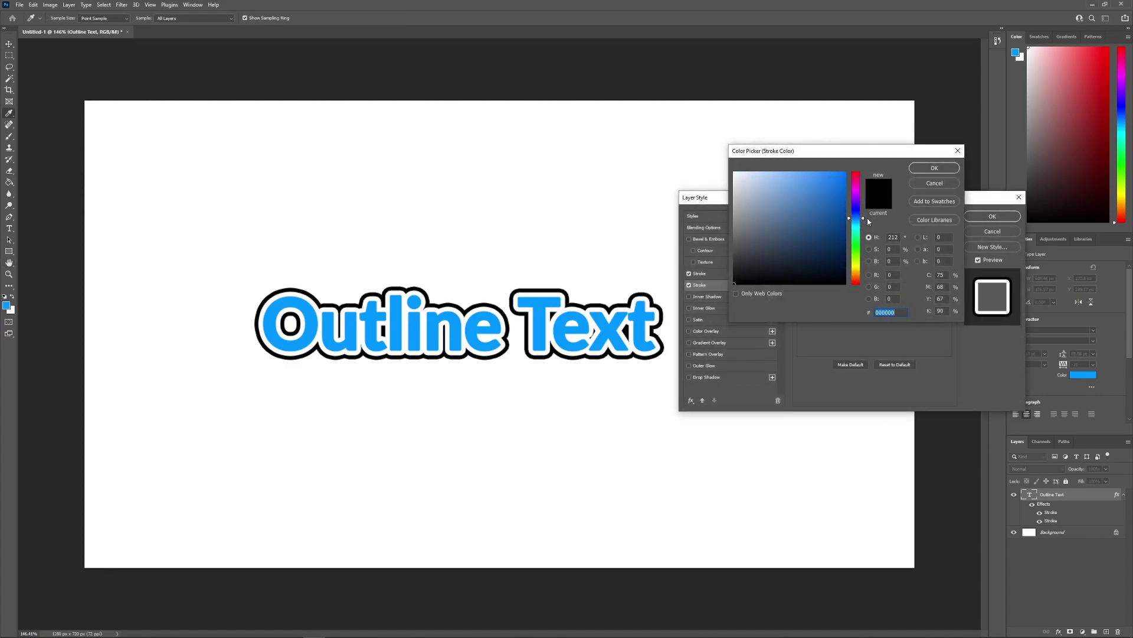
drag(863, 218, 871, 224)
click(845, 173)
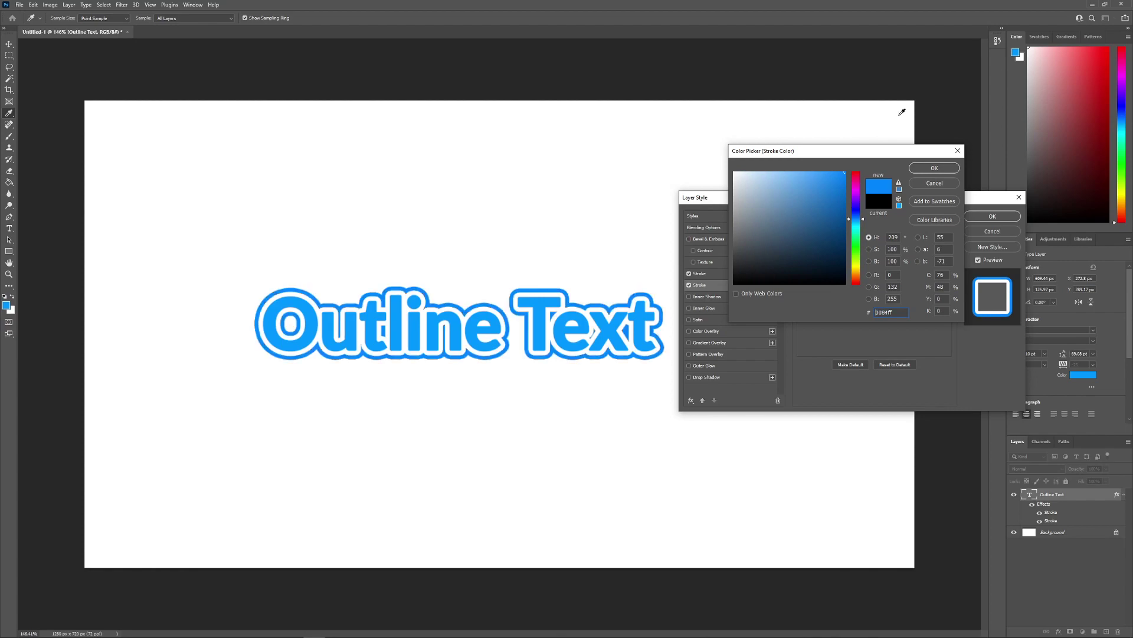
click(936, 170)
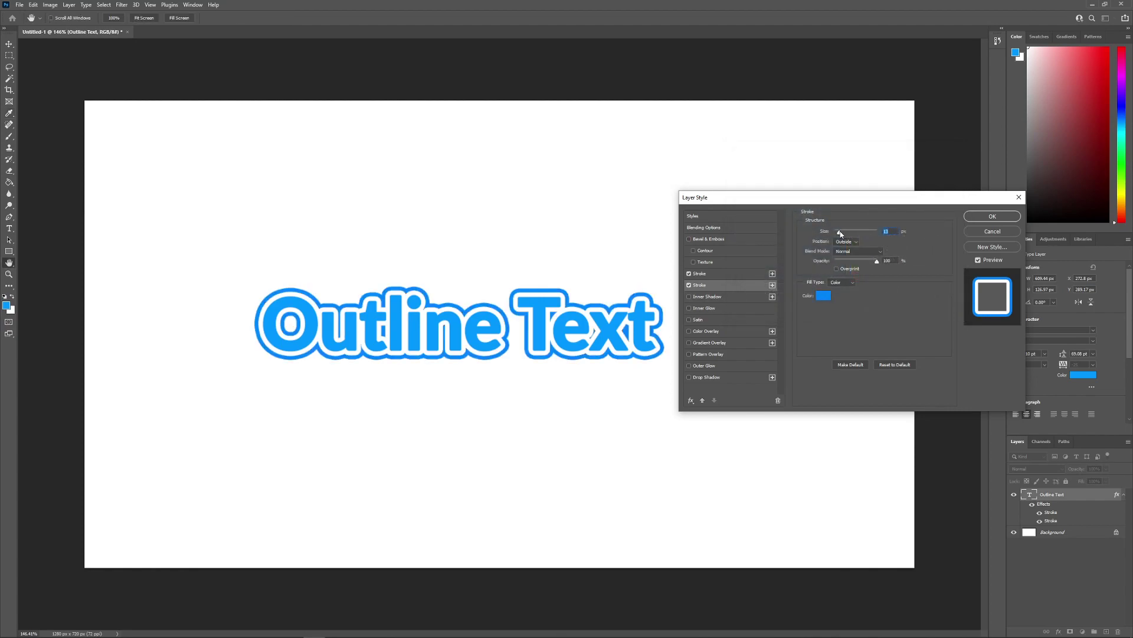
- Keep the blue outer stroke at its earlier thickness and apply the style
drag(840, 232, 842, 233)
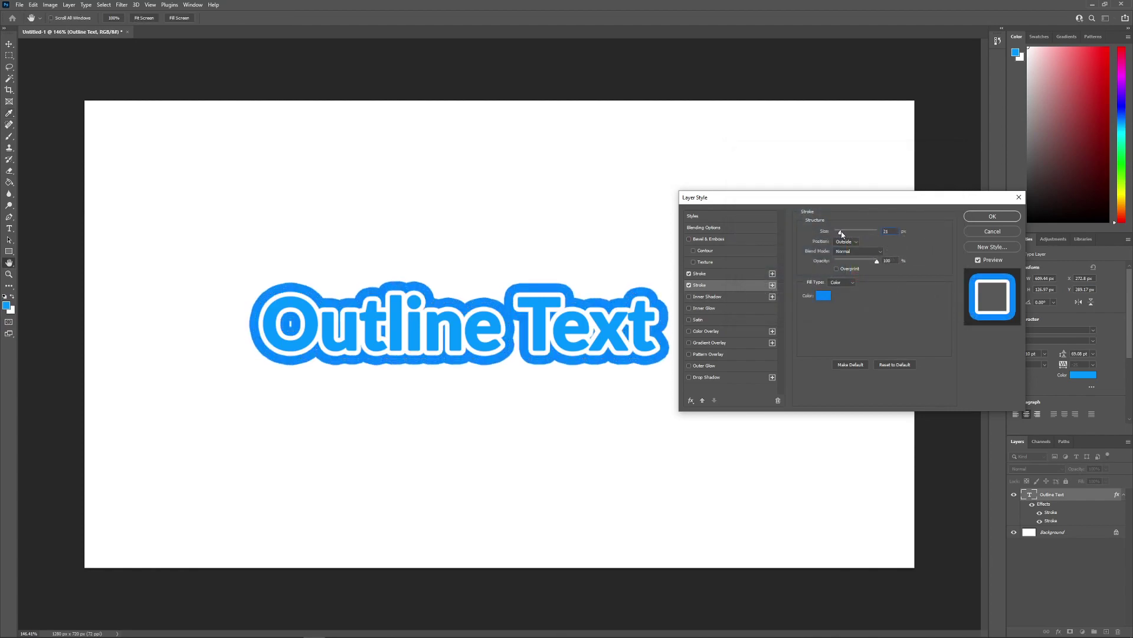
drag(842, 233, 841, 233)
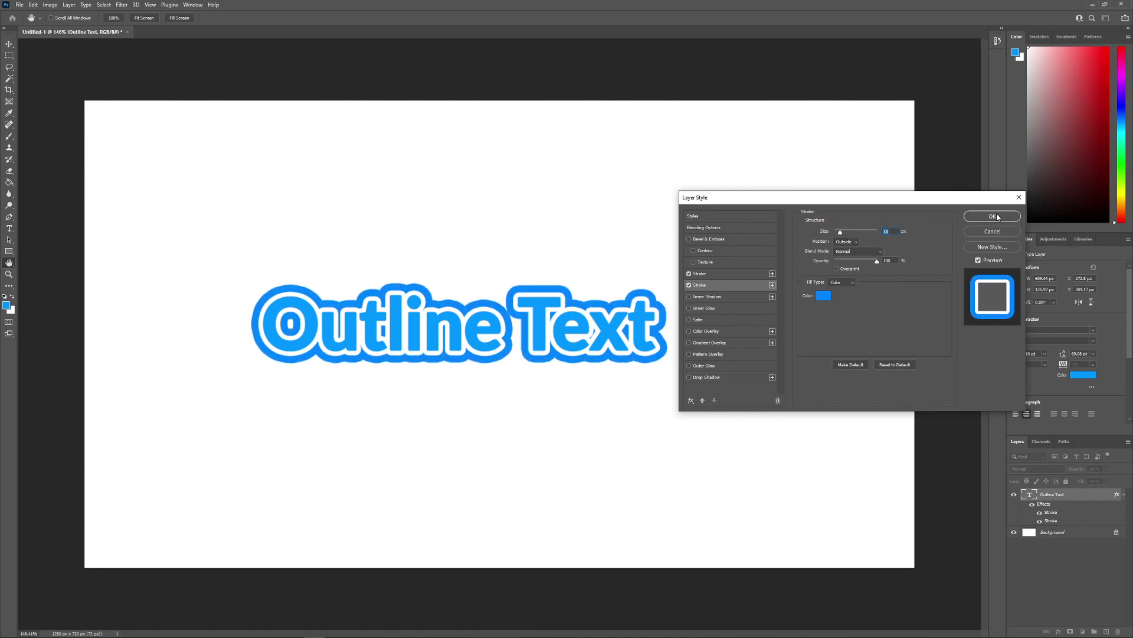
click(996, 218)
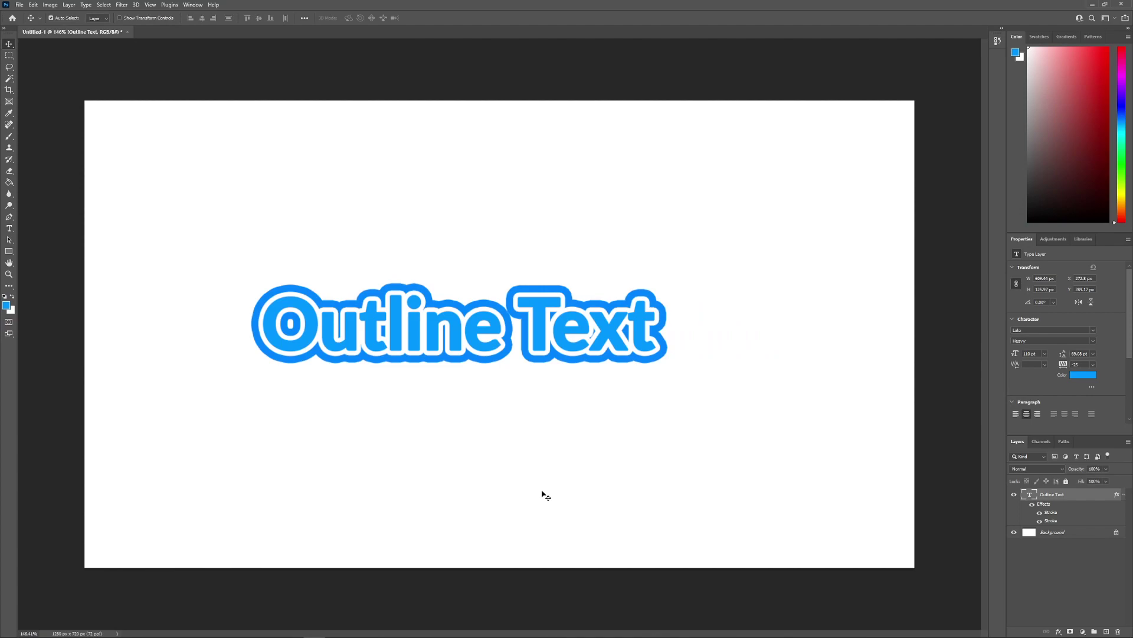